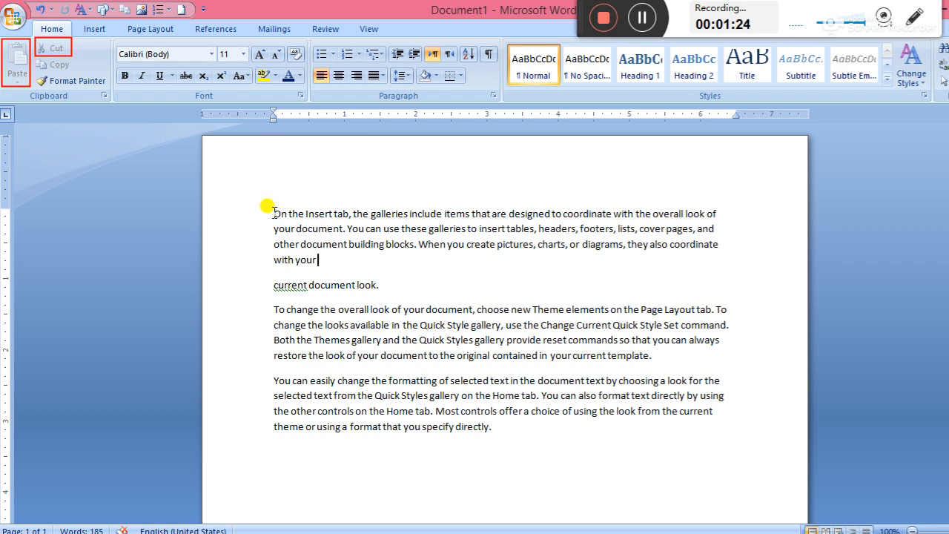
Step: Cut the first paragraph, from "On the Insert tab" through "with your"
click(273, 214)
drag(273, 214, 317, 265)
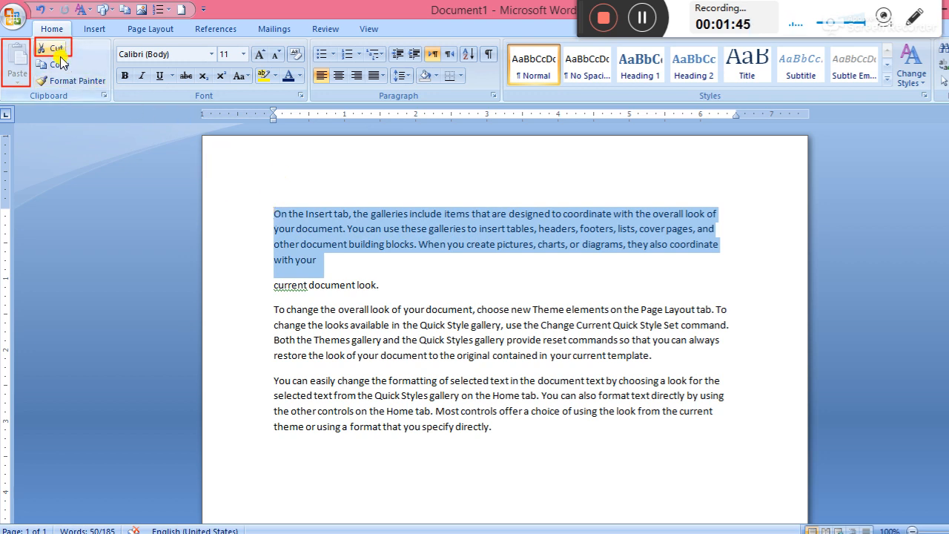
click(267, 228)
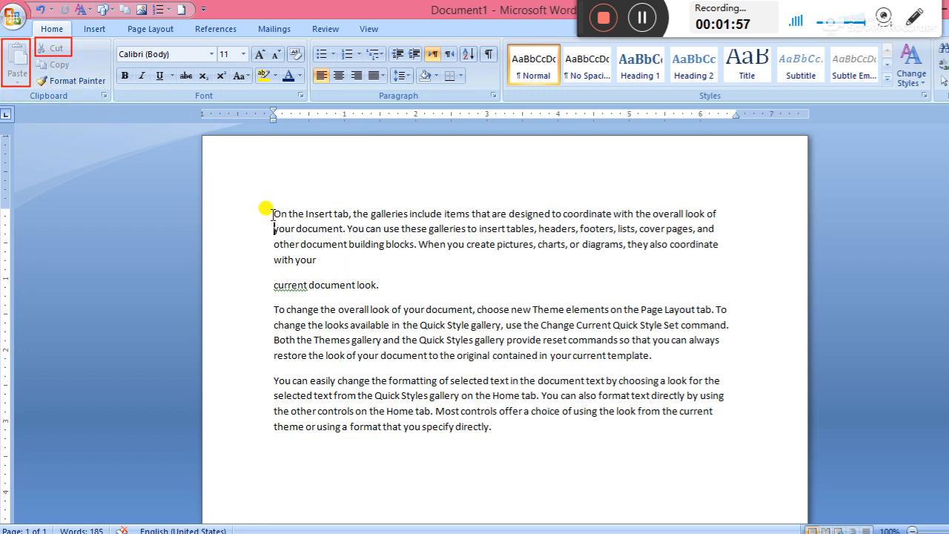
drag(274, 214, 328, 261)
key(ctrl+c)
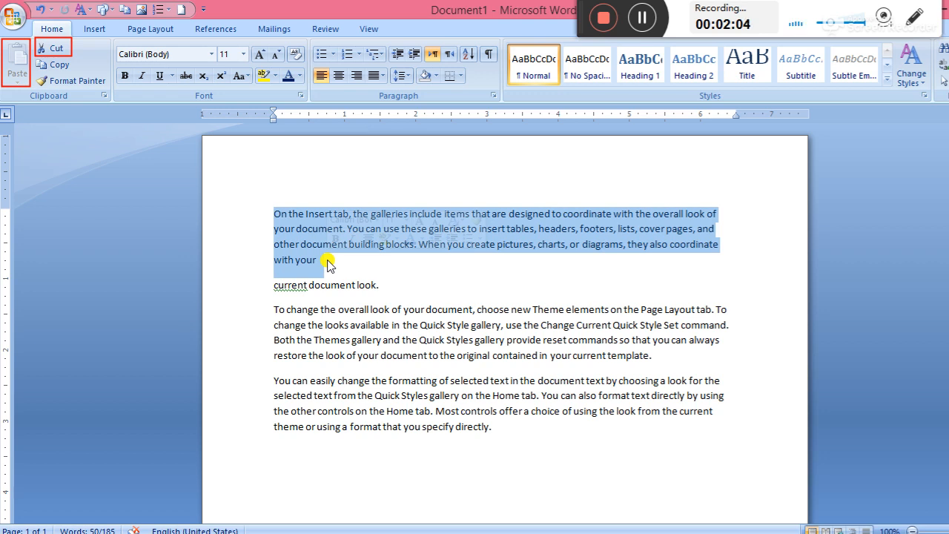
click(53, 48)
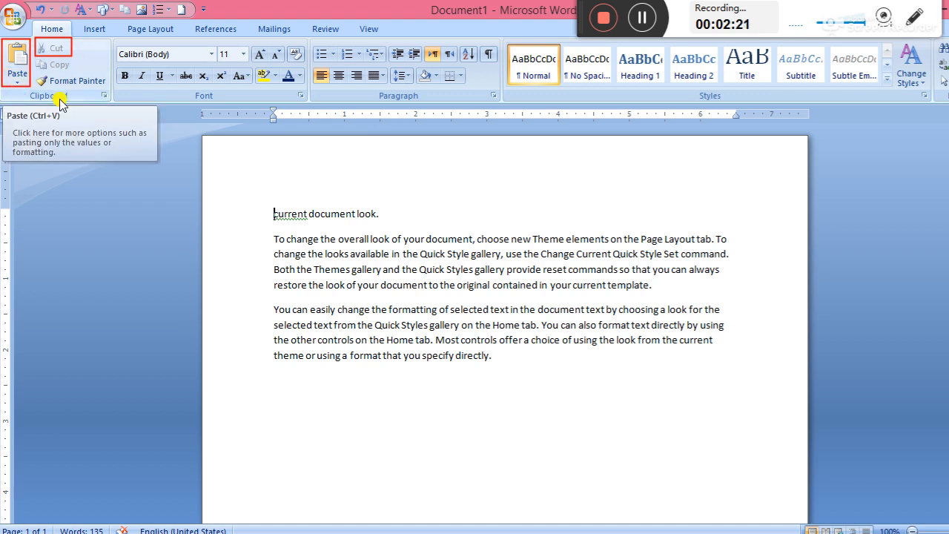
Step: Paste the cut paragraph at the end of the document, leaving a blank line after "specify directly."
click(499, 359)
key(Return)
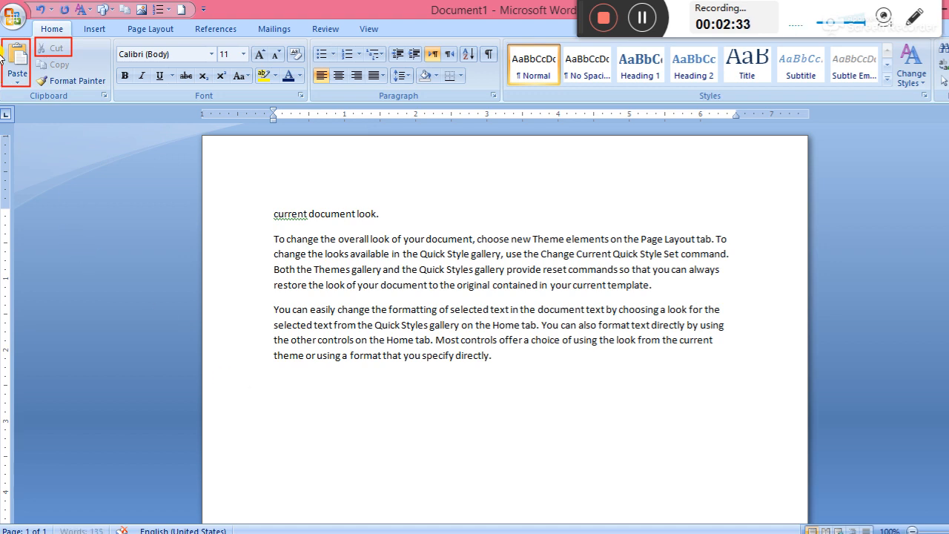
click(15, 84)
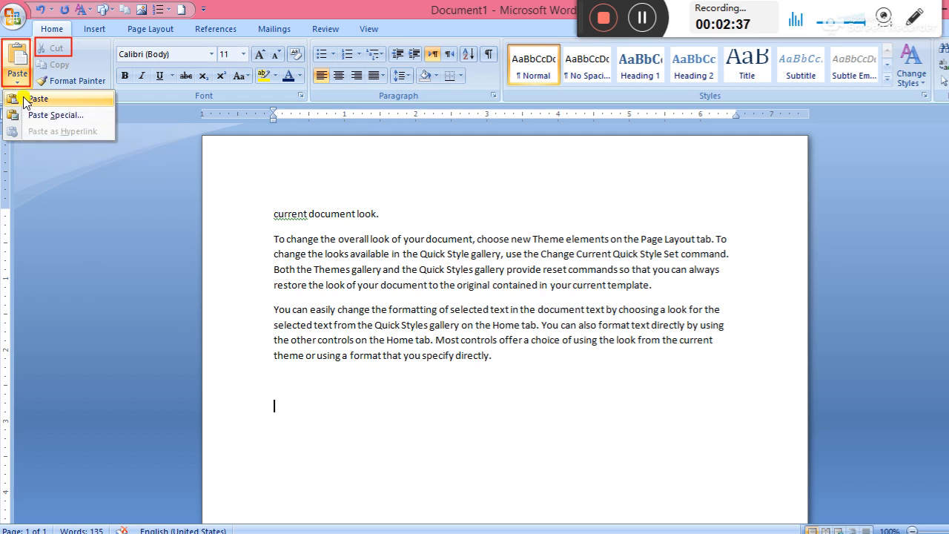
click(33, 99)
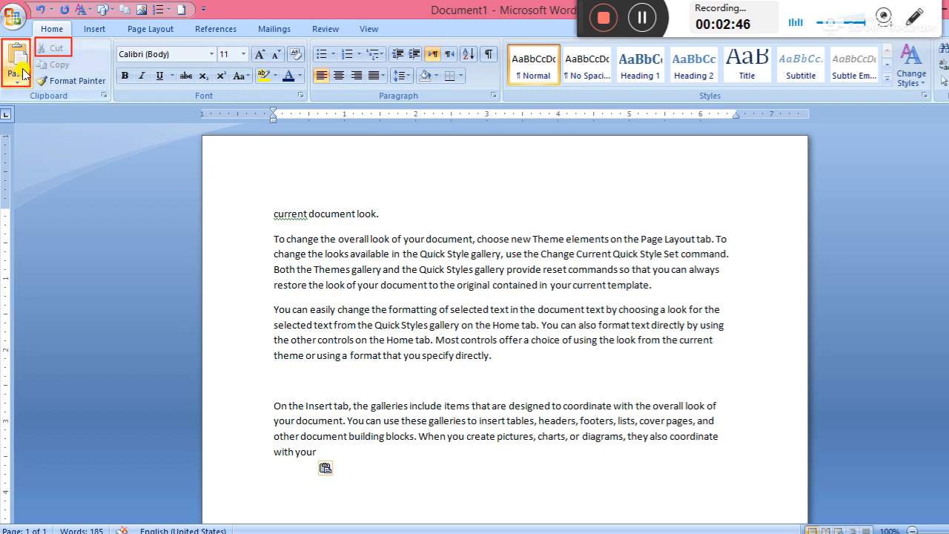
Step: Paste the "On the Insert tab" paragraph three more times at the end of the document
click(21, 83)
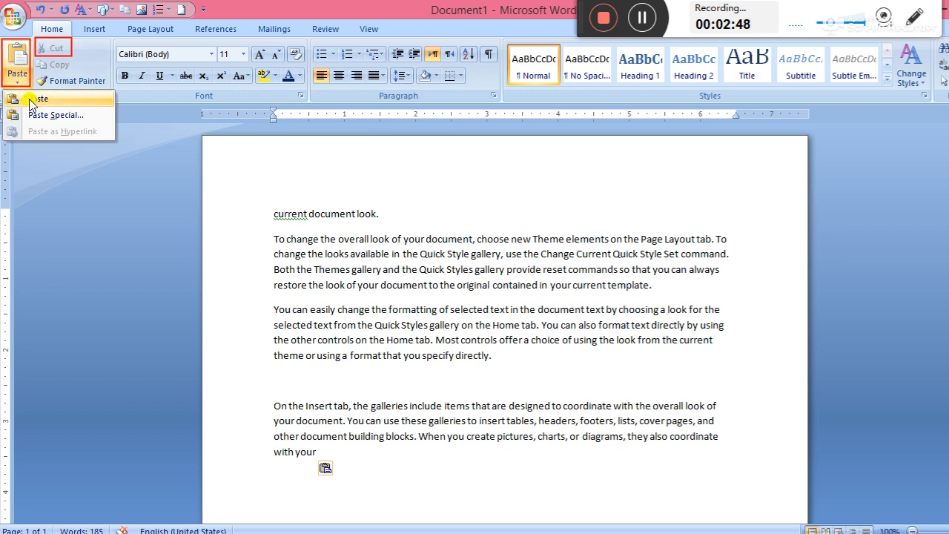
click(31, 101)
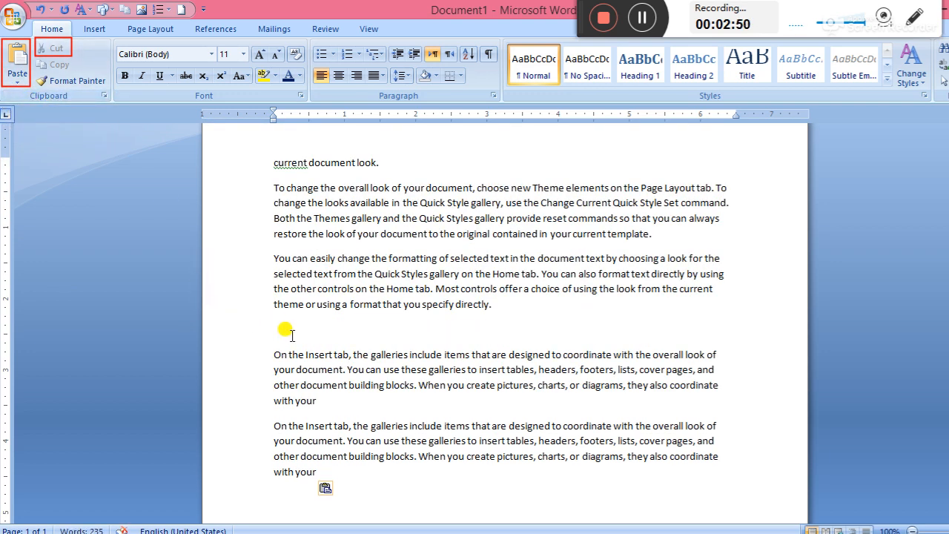
click(23, 83)
click(31, 100)
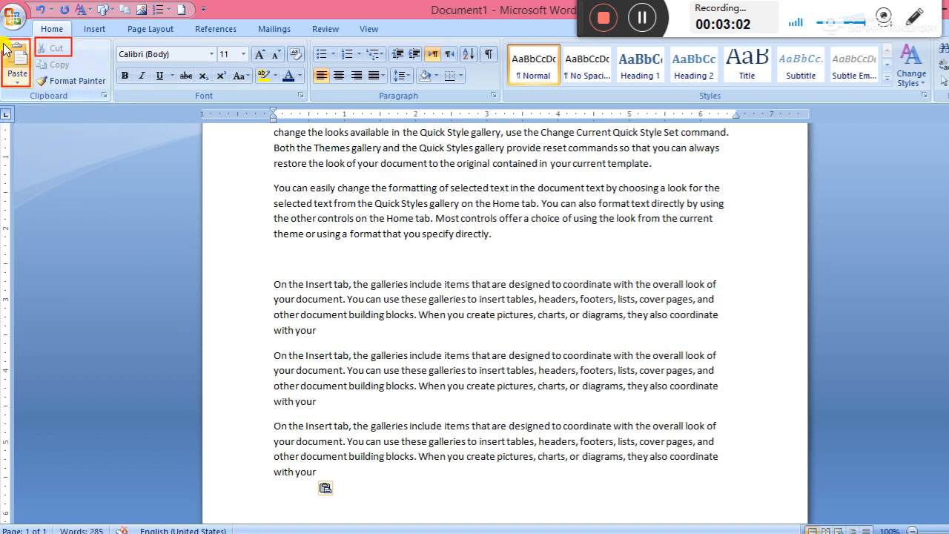
click(18, 81)
click(29, 100)
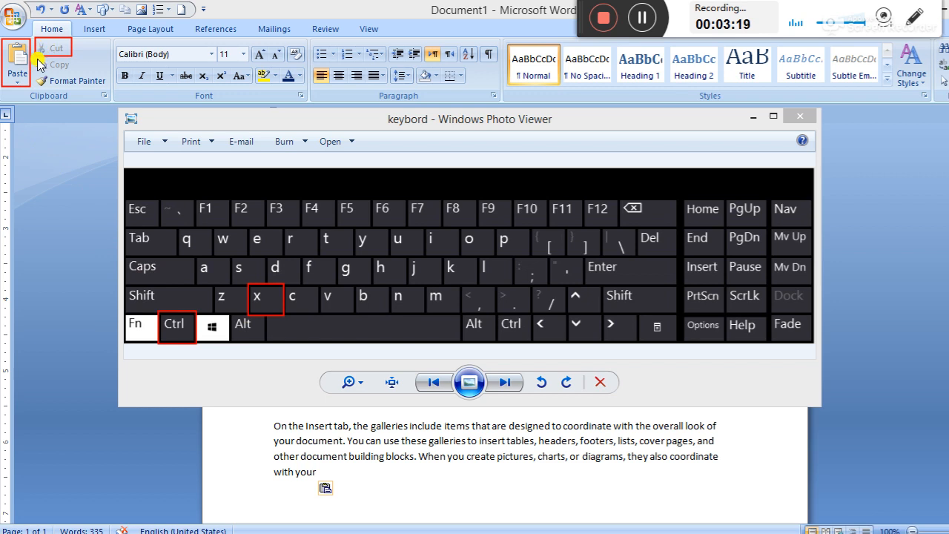
Step: Cut the last of the four pasted "On the Insert tab" paragraphs
click(276, 426)
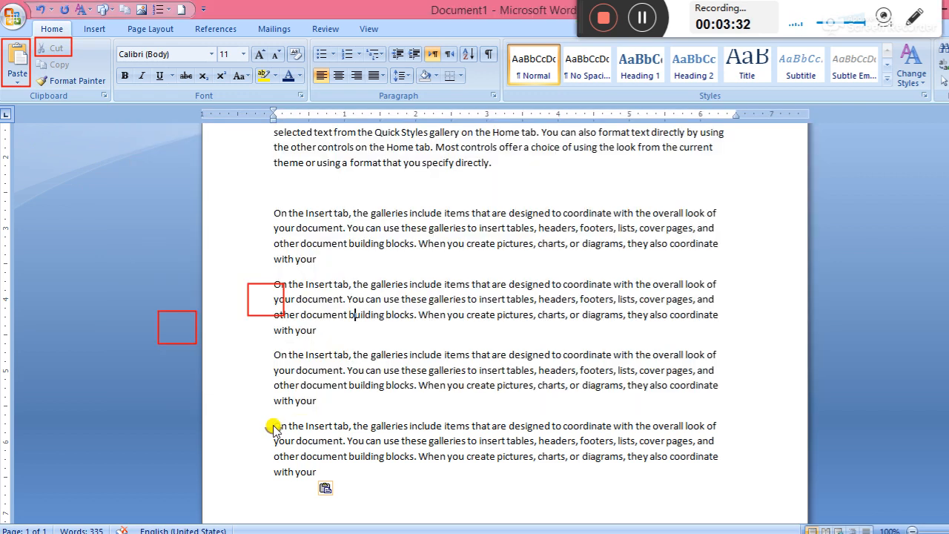
triple_click(274, 426)
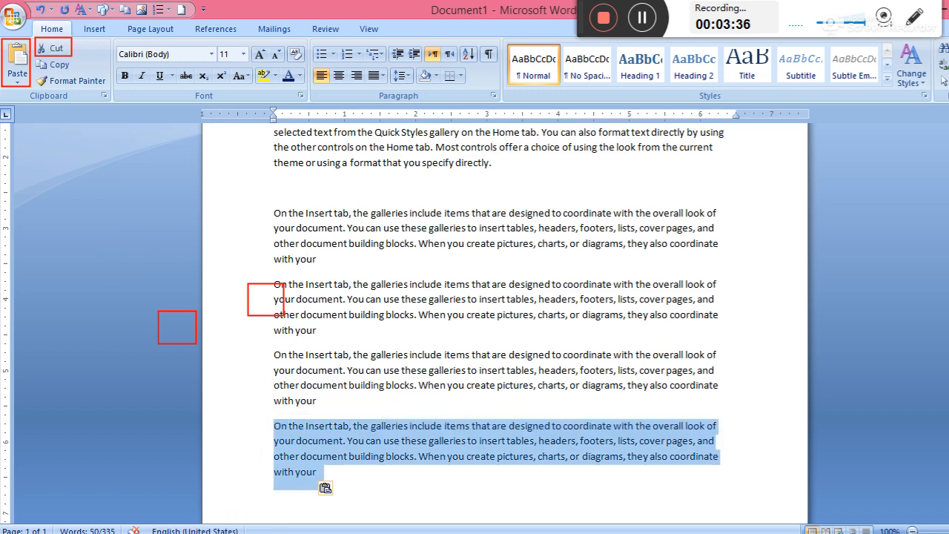
click(236, 532)
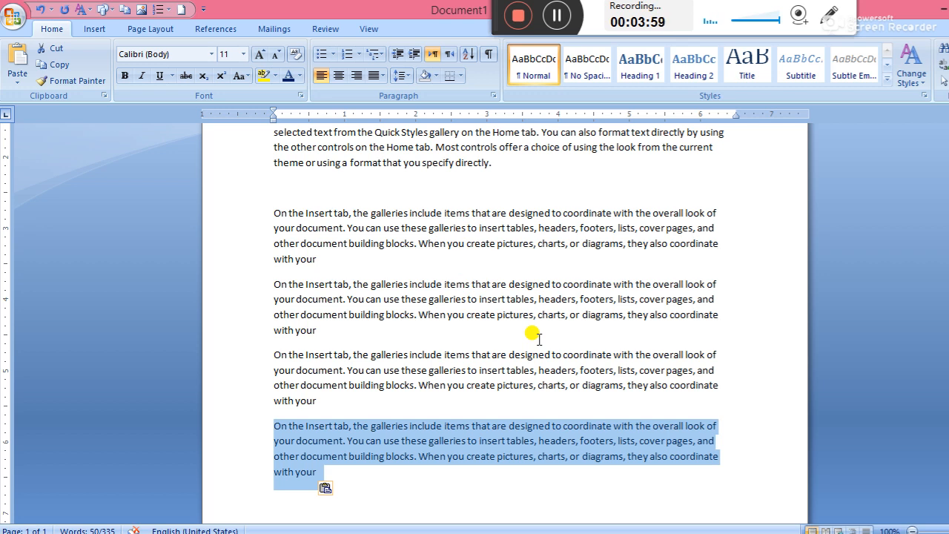
key(ctrl+x)
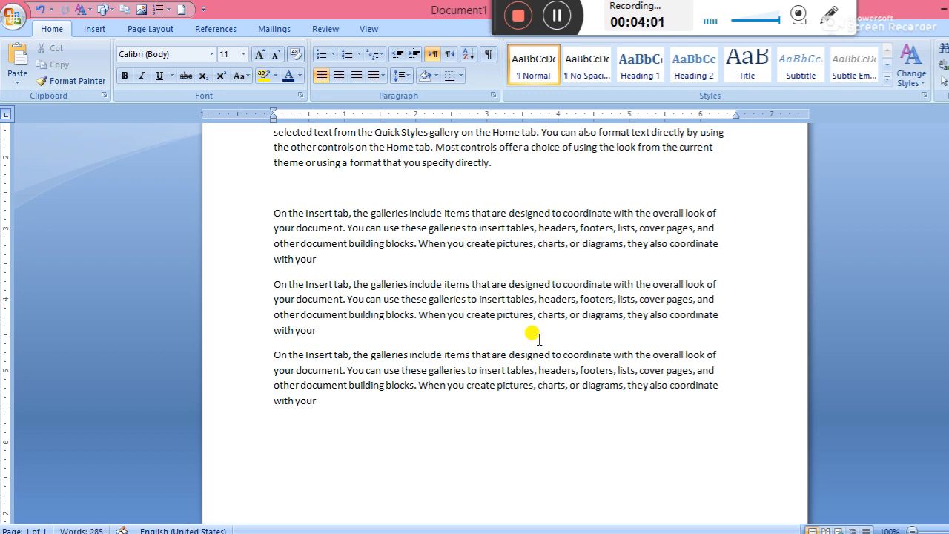
Step: Remove the third and second pasted copies of the "On the Insert tab" paragraph, one after the other
double_click(275, 356)
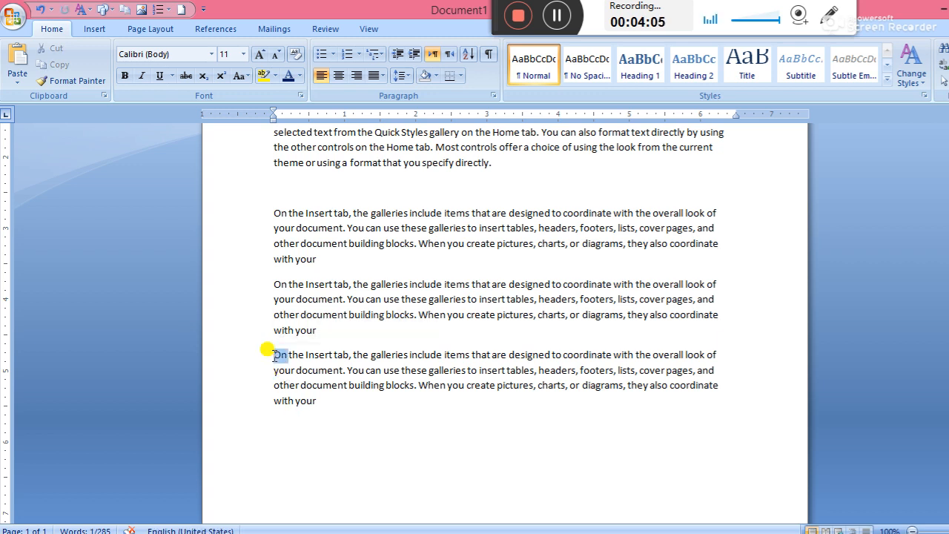
triple_click(273, 355)
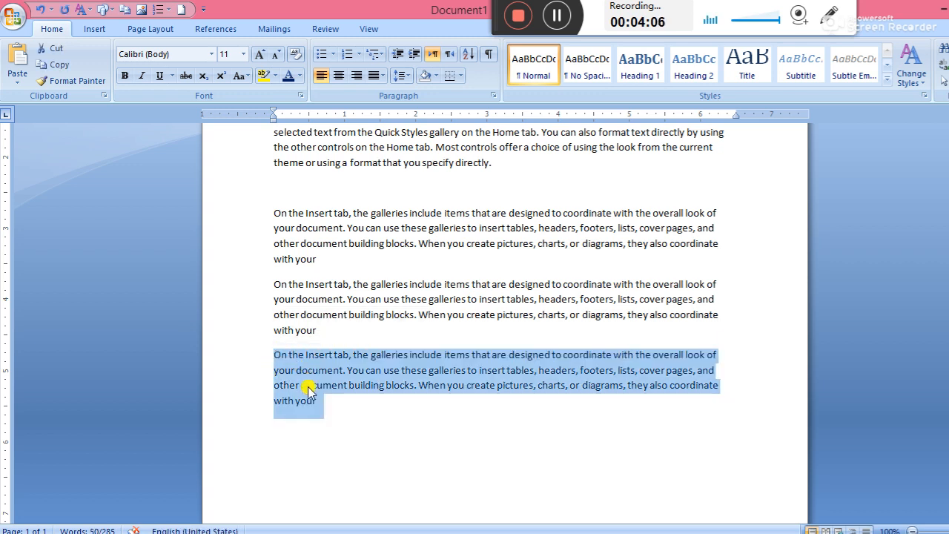
key(Delete)
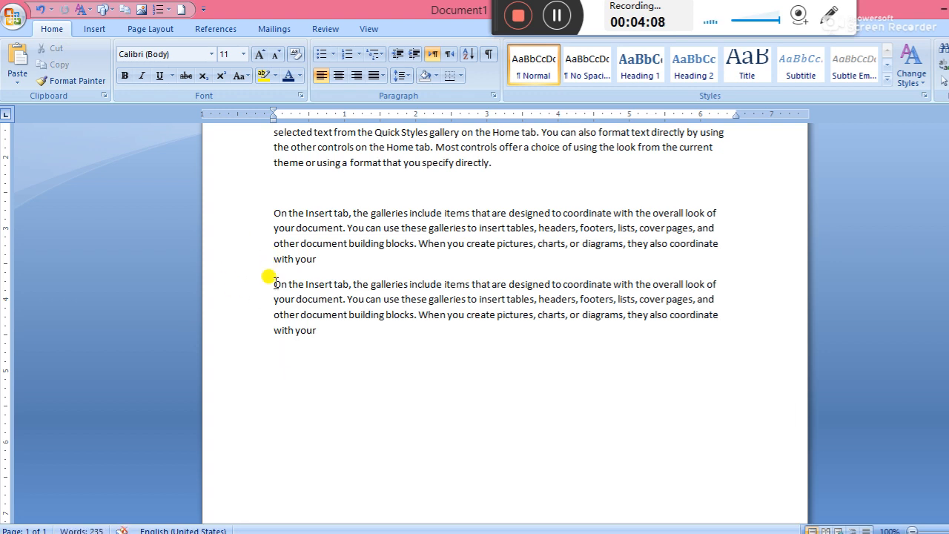
double_click(274, 284)
triple_click(274, 284)
double_click(276, 286)
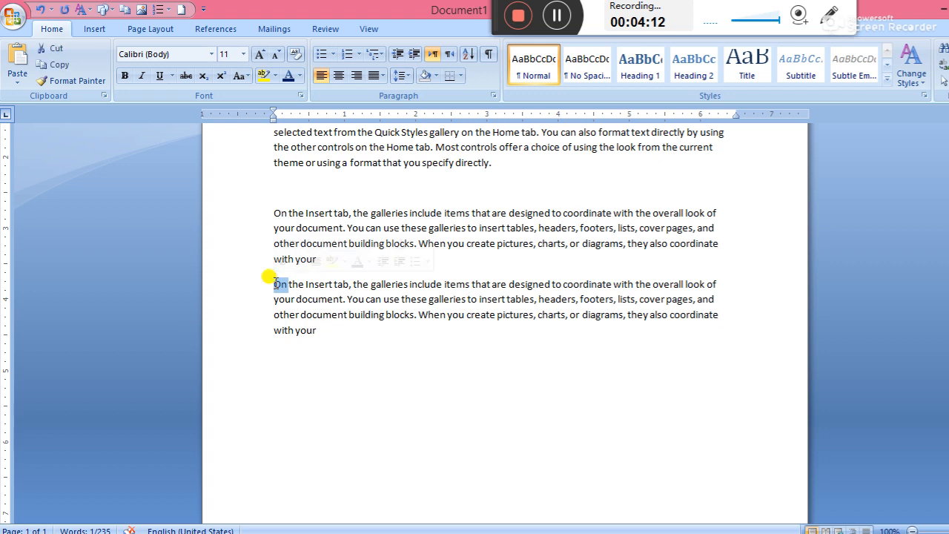
triple_click(274, 285)
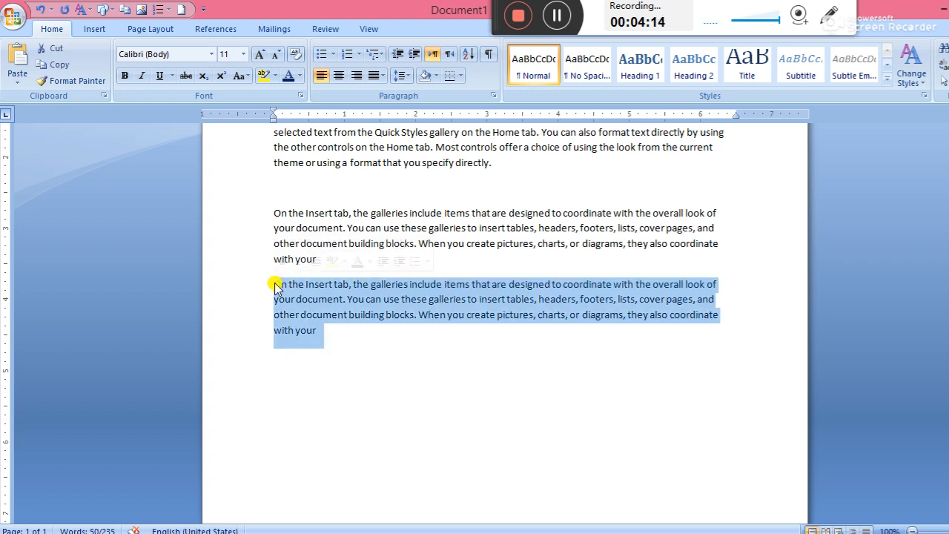
key(Delete)
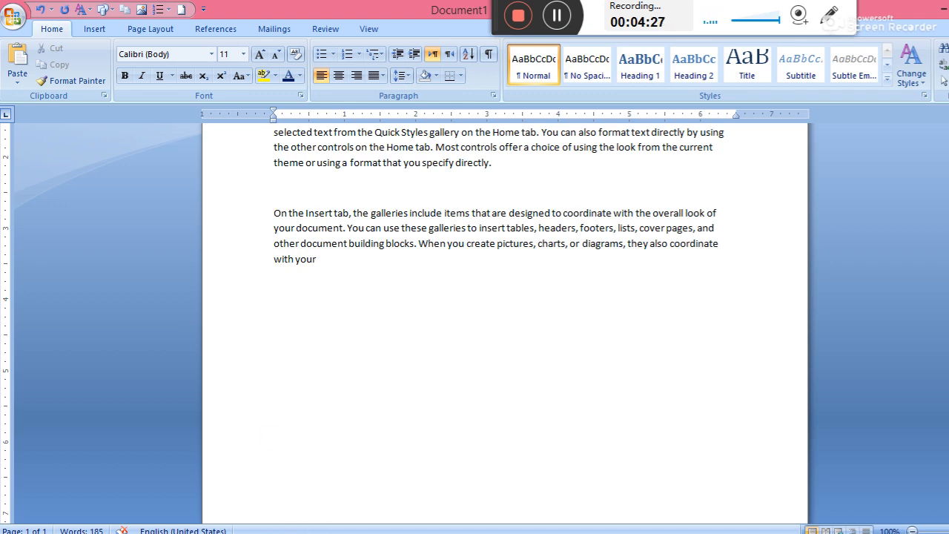
Step: Briefly view the keyboard picture in Windows Photo Viewer, and remove the remaining pasted "On the Insert tab" paragraph from the document
click(337, 532)
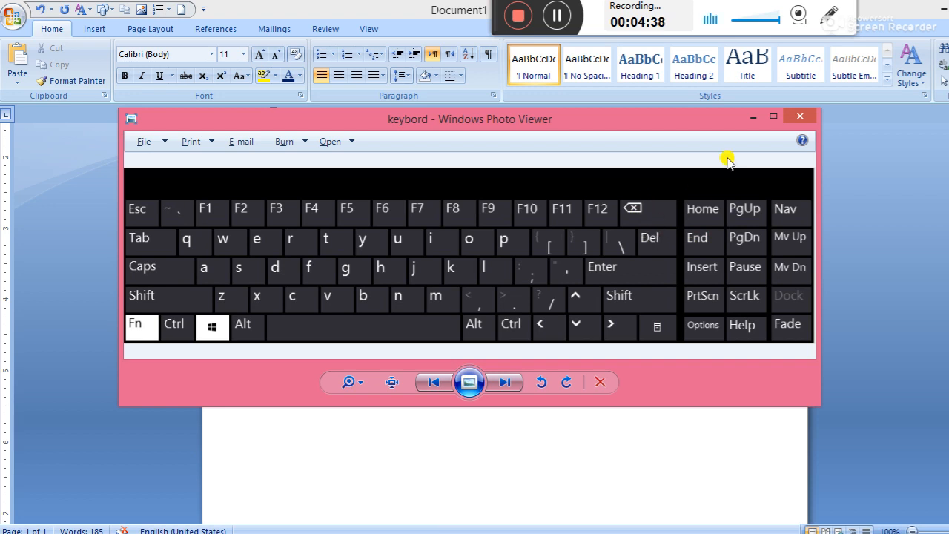
click(751, 118)
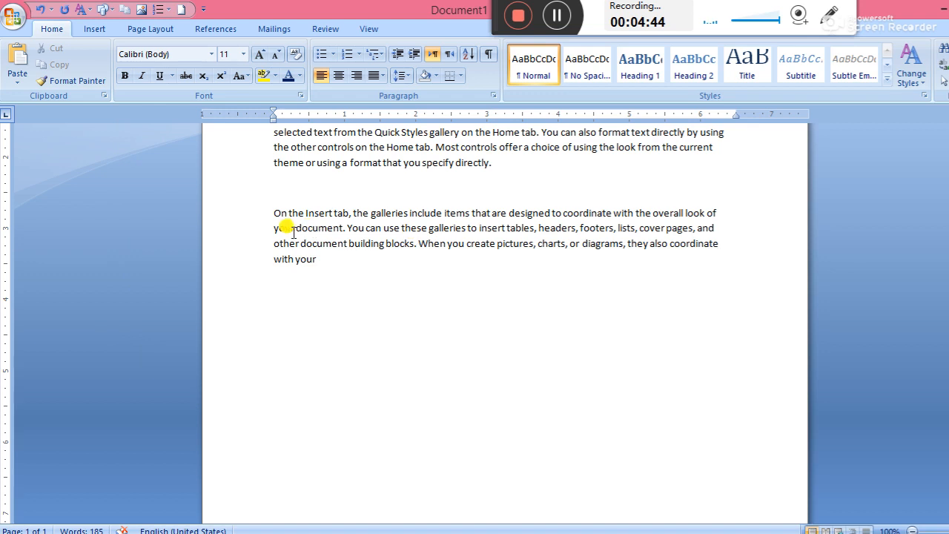
triple_click(276, 213)
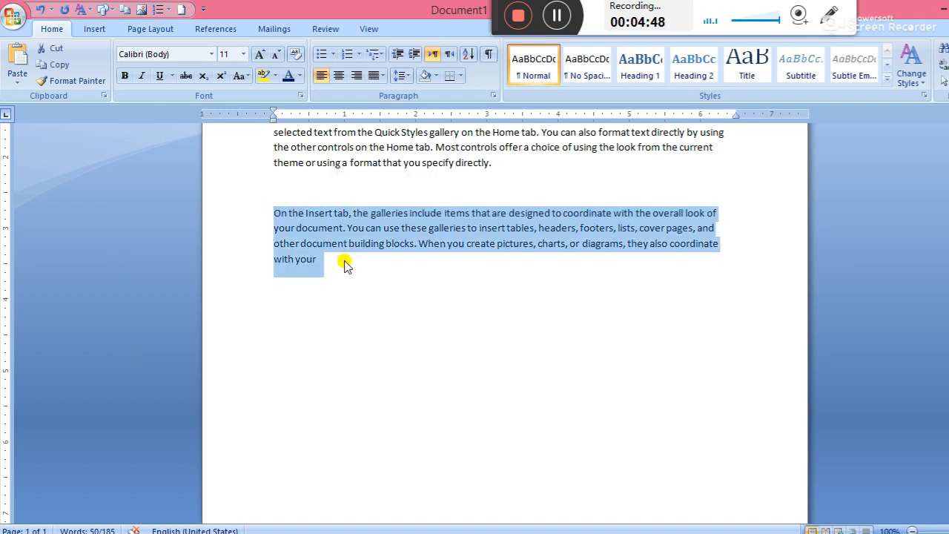
key(Delete)
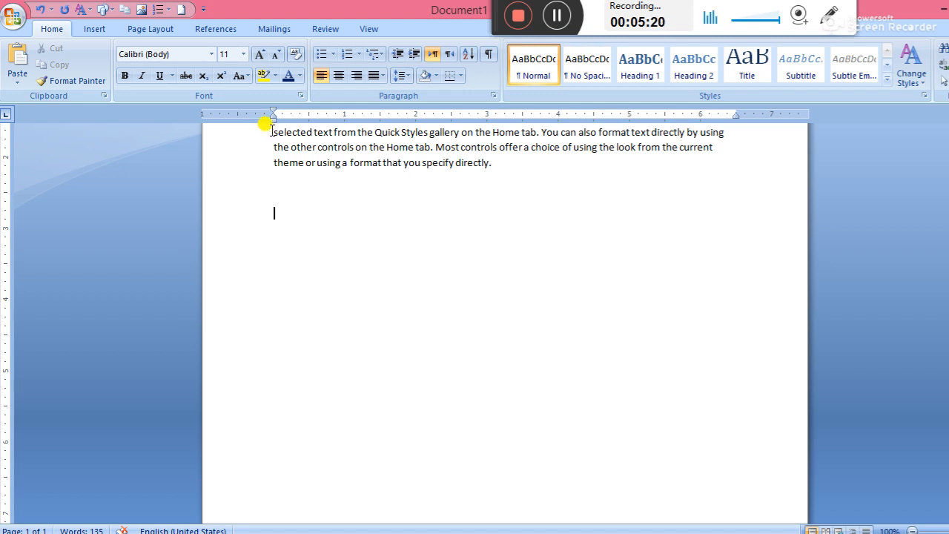
Step: Copy the final three lines, from "selected text" to "specify directly.", and paste them below after a blank line
drag(271, 131, 500, 165)
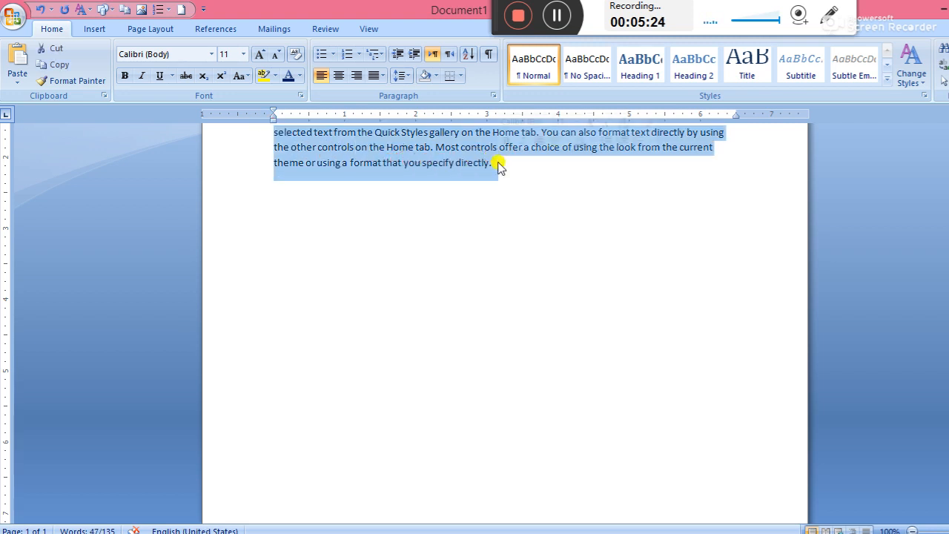
click(56, 69)
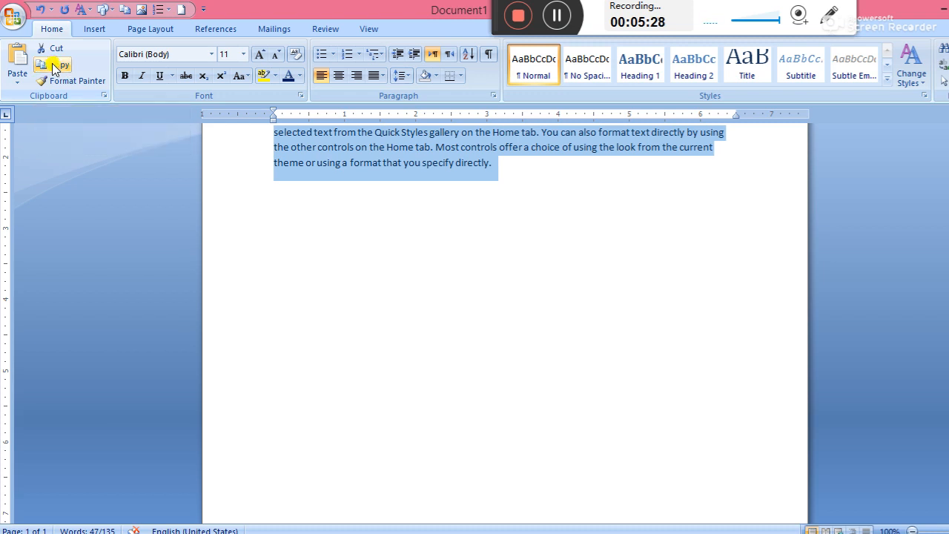
click(504, 180)
key(Return)
key(Return)
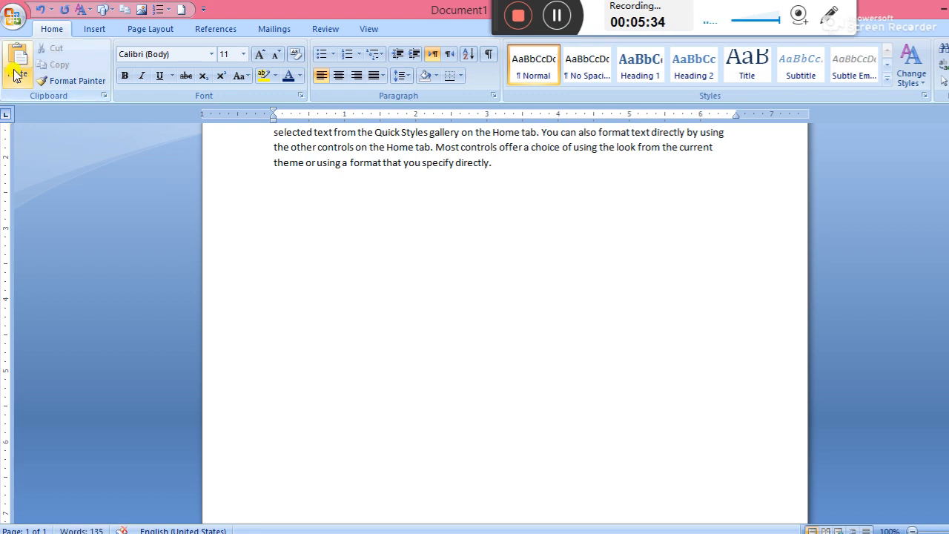
click(17, 80)
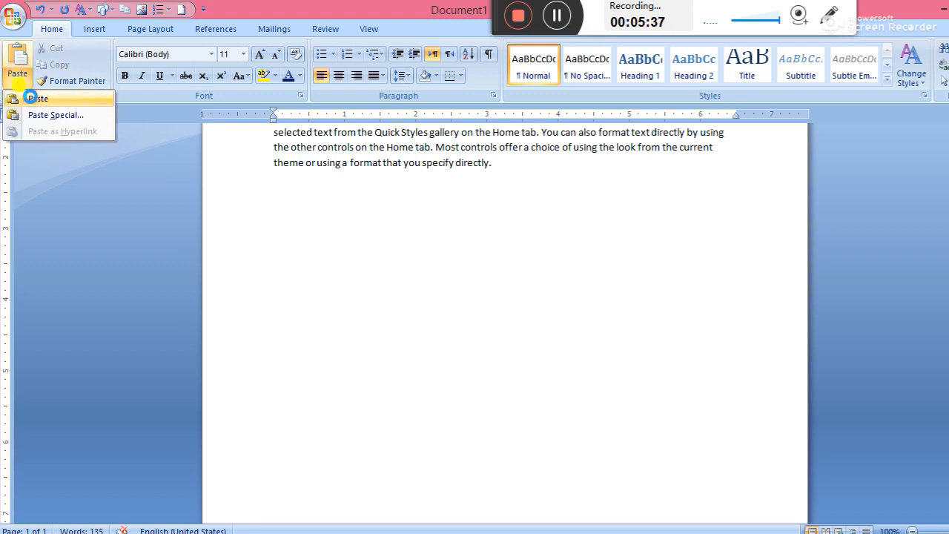
click(29, 98)
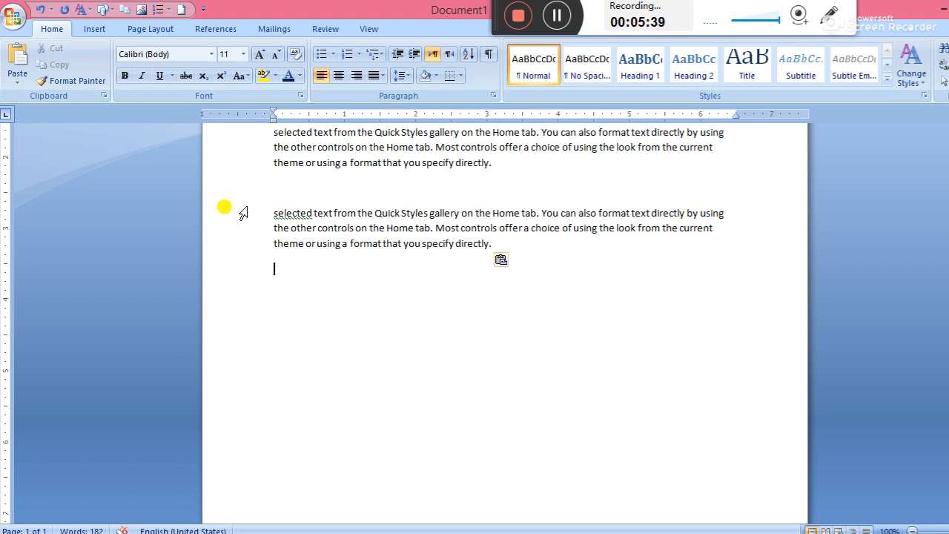
Step: Paste two more copies of the "selected text from the Quick Styles gallery" passage below the first copy
click(17, 81)
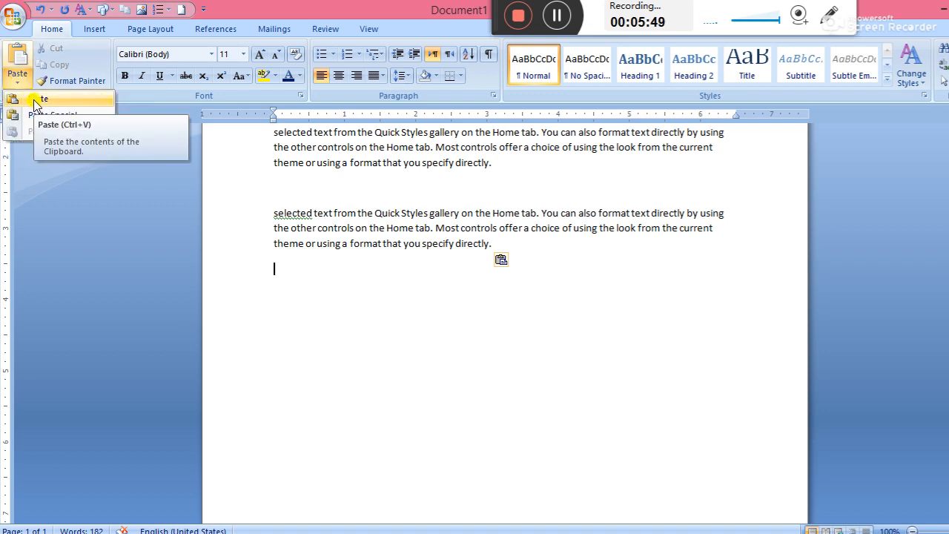
click(33, 99)
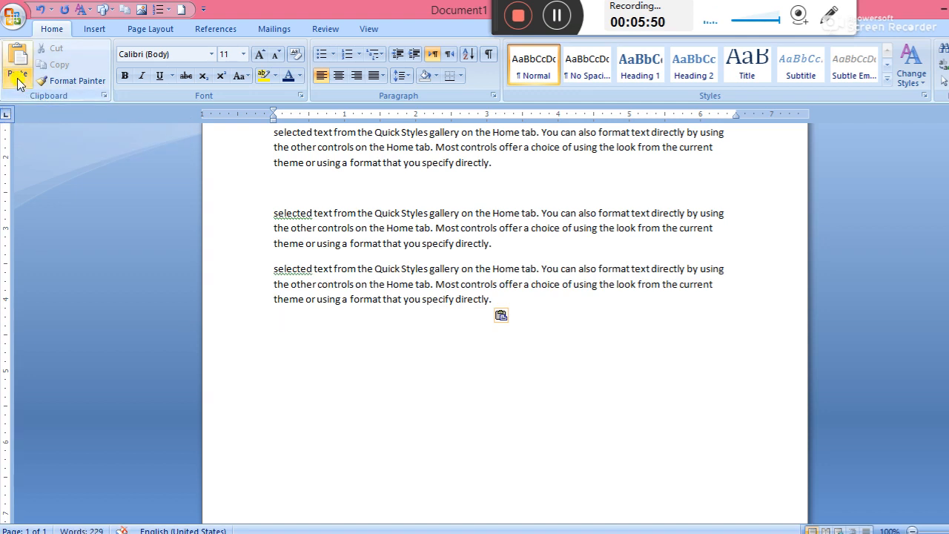
click(18, 81)
click(34, 99)
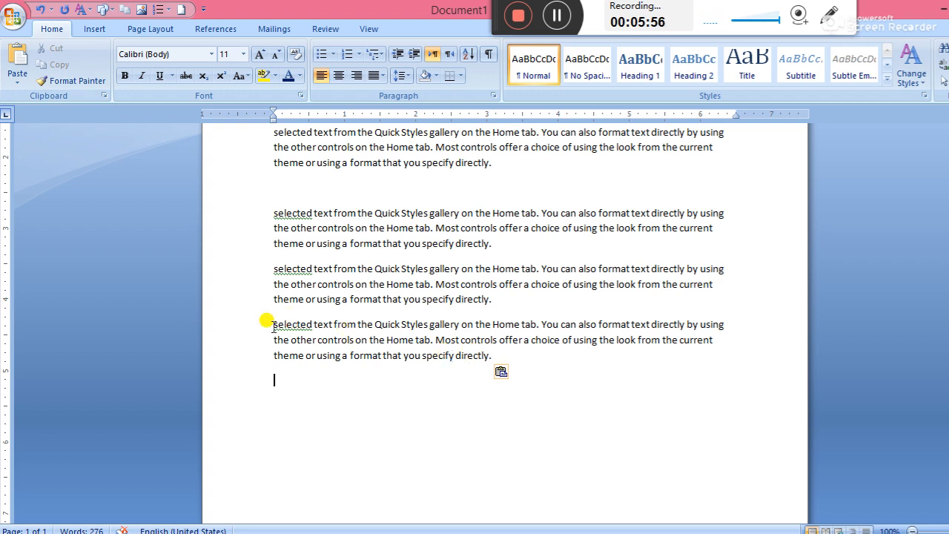
Step: Select the last pasted three-line passage, view the copy shortcut on the keyboard picture in Windows Photo Viewer, and return to the Word document
drag(274, 325, 491, 356)
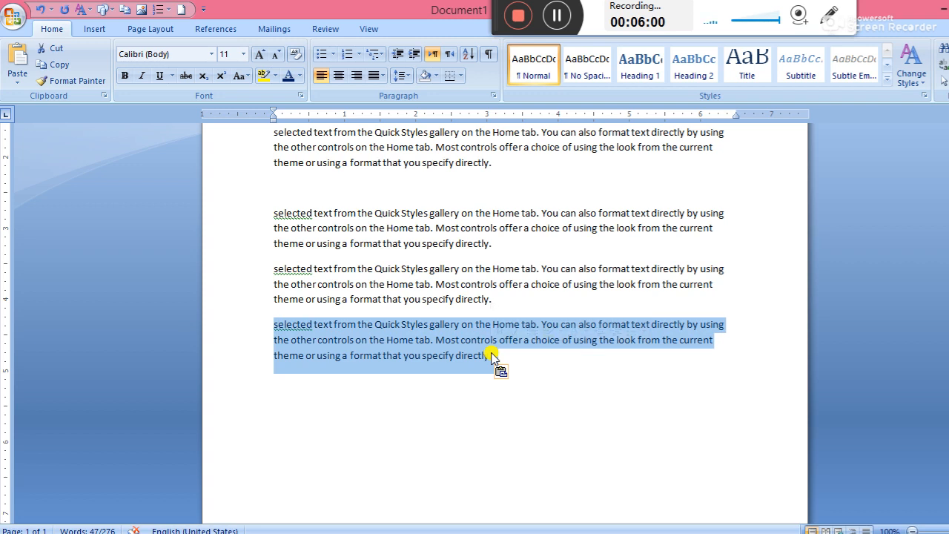
key(alt+Tab)
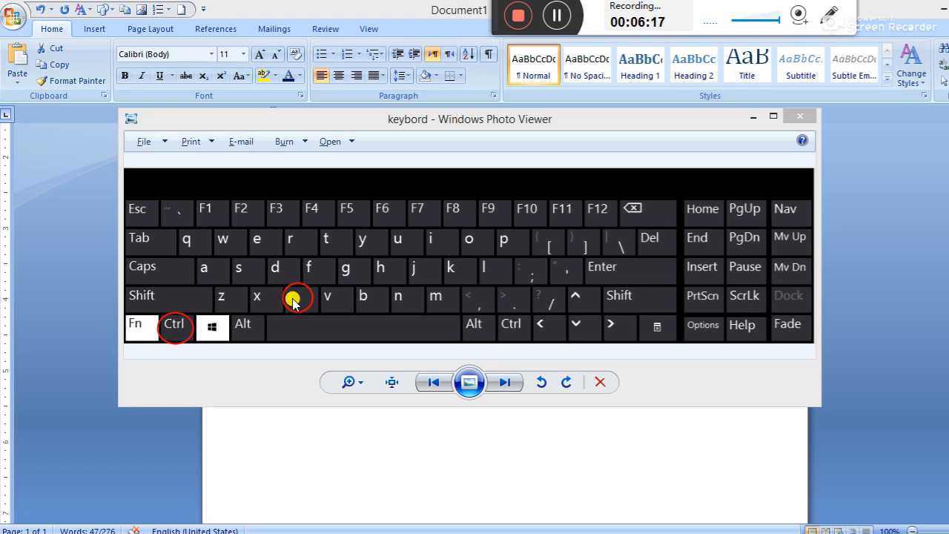
click(375, 411)
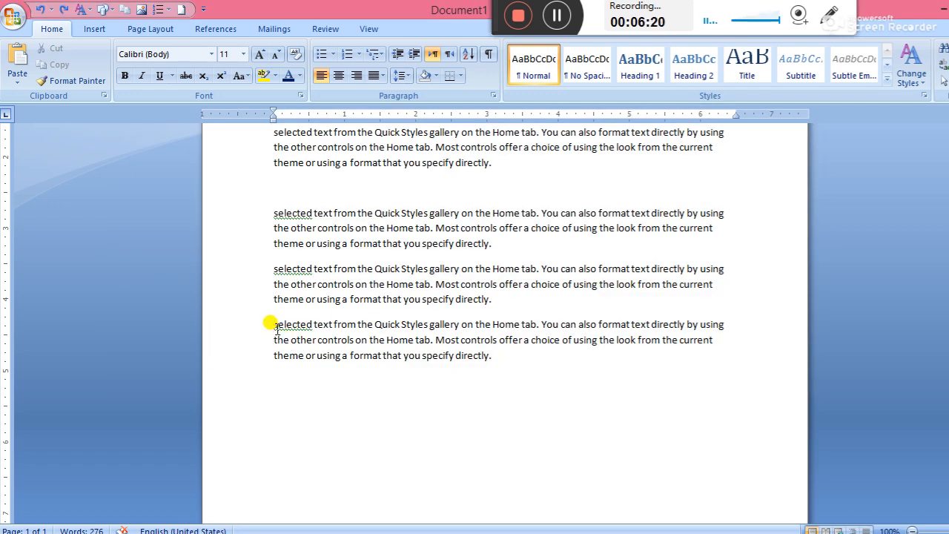
Step: Copy the phrase "selected text from the Quick Styles gallery on the Home tab" from the last passage
drag(275, 325, 538, 326)
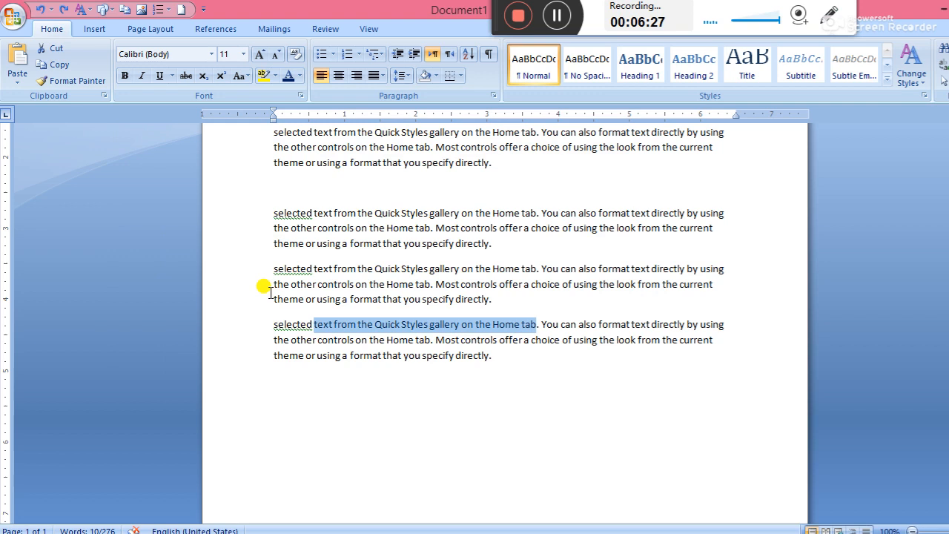
drag(268, 324, 528, 327)
key(ctrl+c)
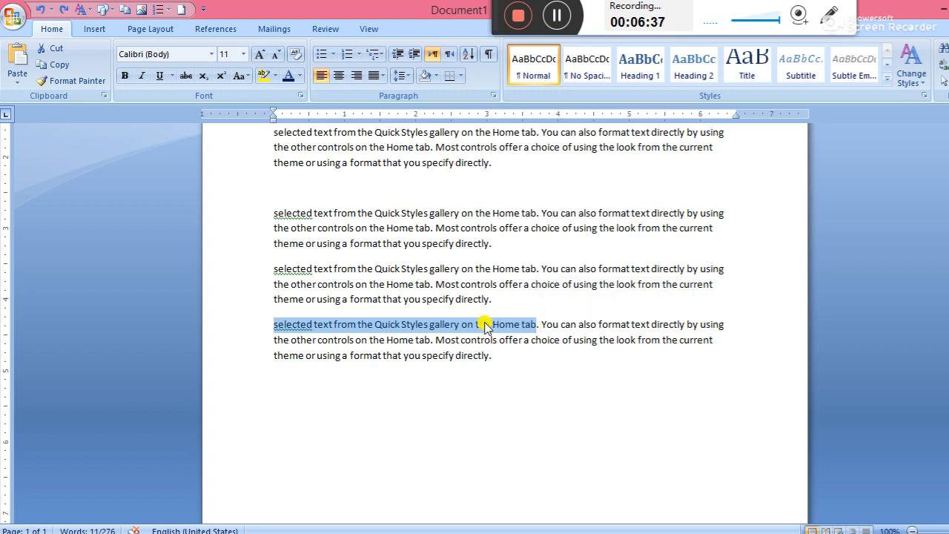
Step: Add a blank line after the last passage, briefly view the keyboard picture in Windows Photo Viewer, and paste the copied phrase on a new line
click(497, 358)
key(Return)
key(Return)
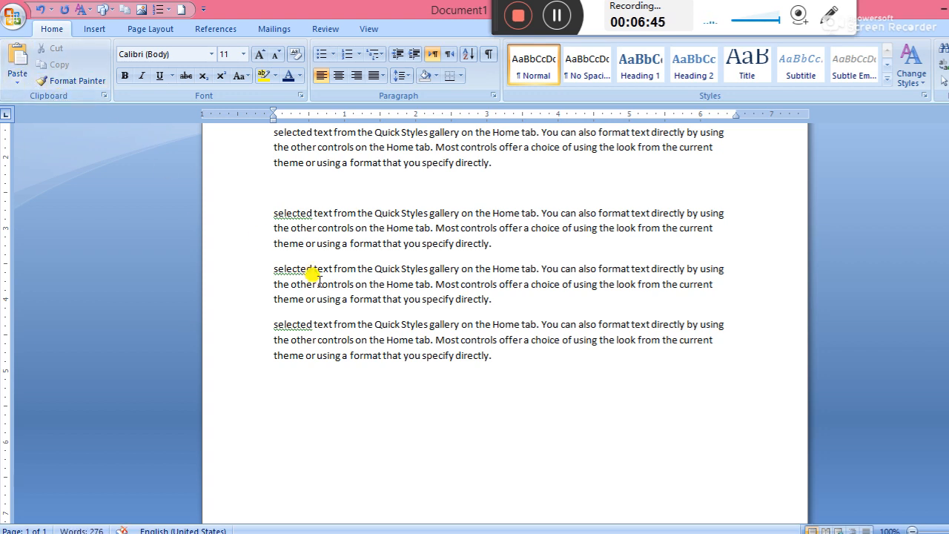
key(alt+Tab)
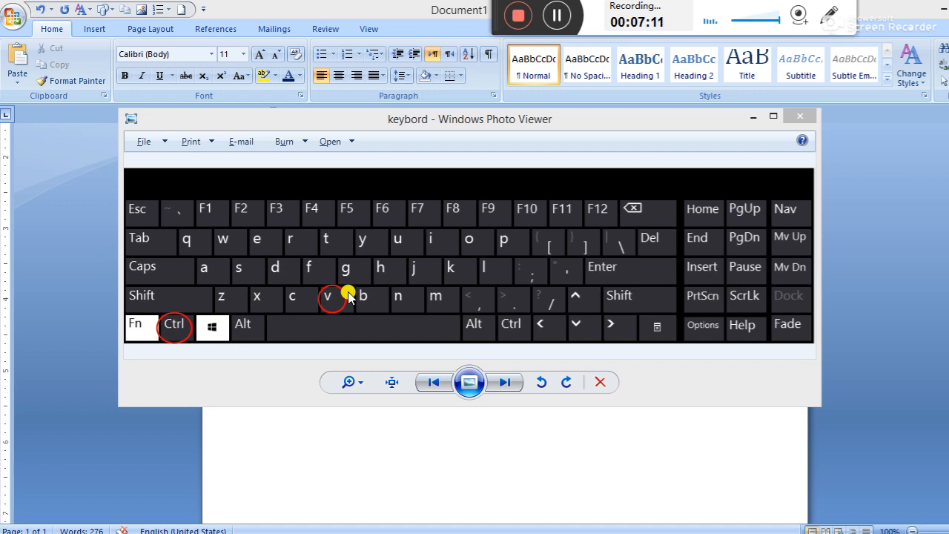
key(alt+Tab)
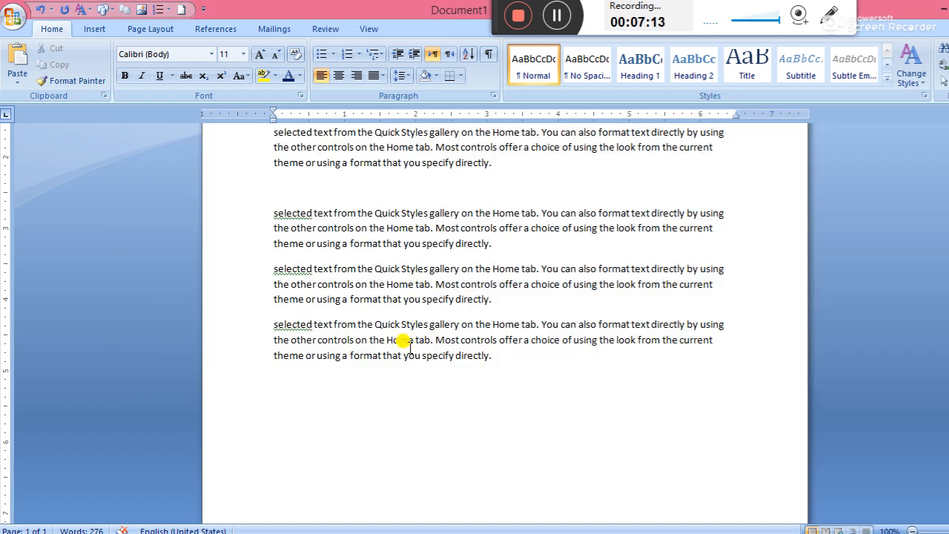
key(ctrl+v)
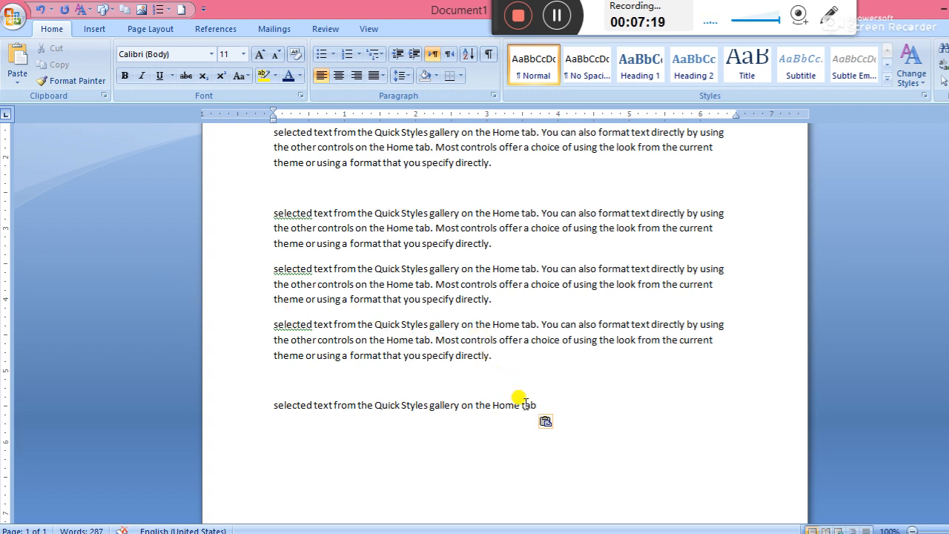
Step: Paste four more copies of the "selected text from the Quick Styles gallery on the Home tab" phrase, each on its own line
key(Return)
key(ctrl+v)
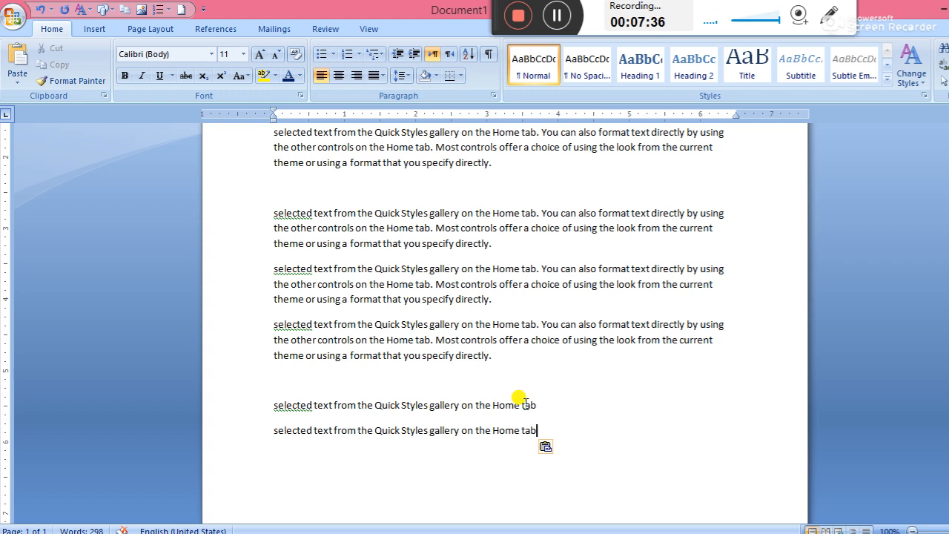
key(Return)
key(ctrl+v)
key(Return)
key(ctrl+v)
key(Return)
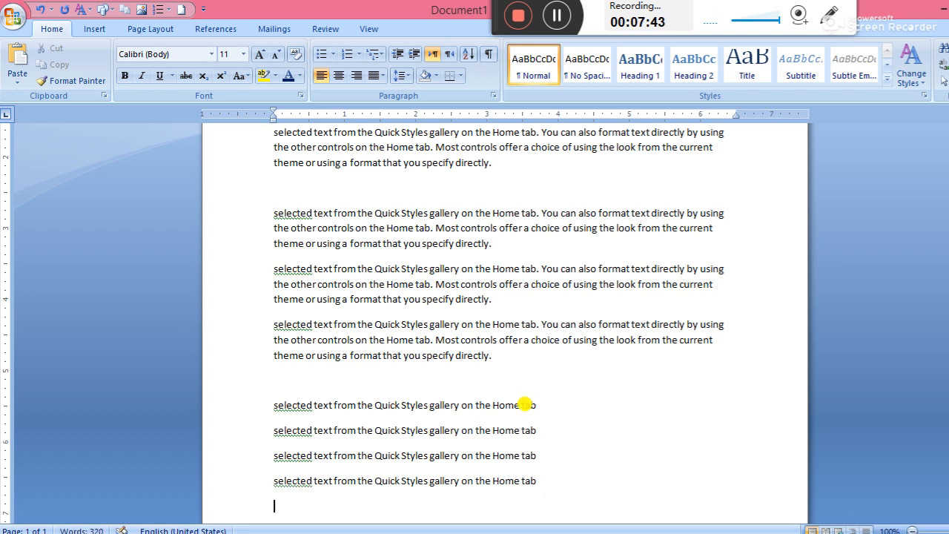
key(ctrl+v)
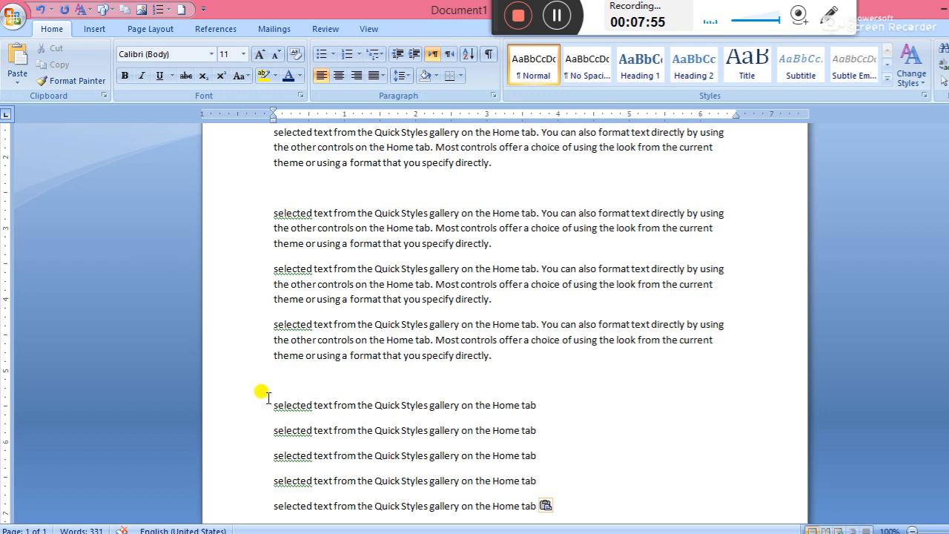
Step: Set the font size of the word "selected" in the first pasted phrase to 28
drag(269, 404, 314, 406)
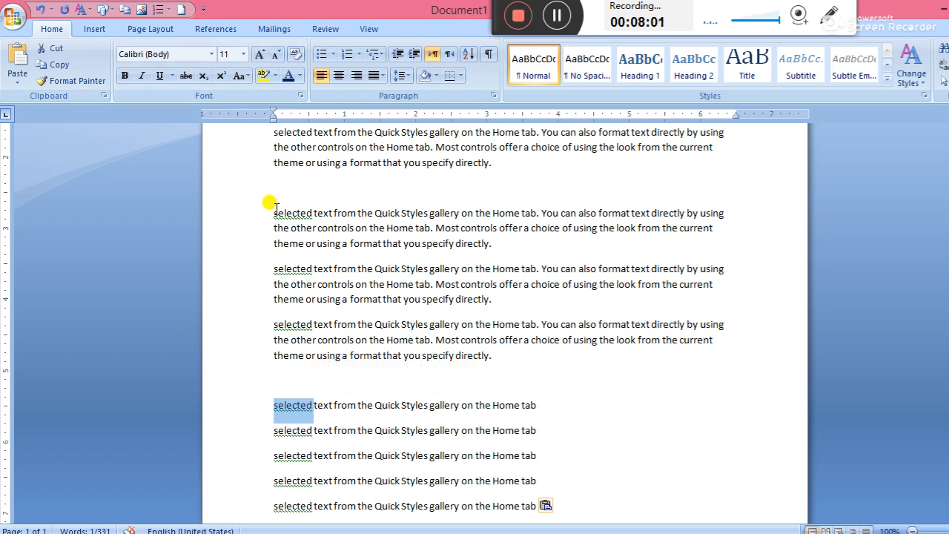
click(243, 54)
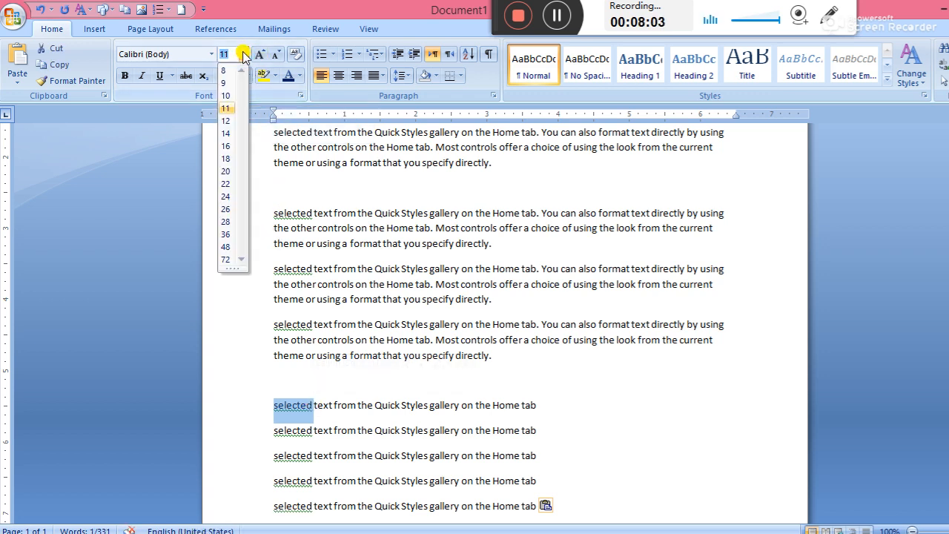
click(225, 221)
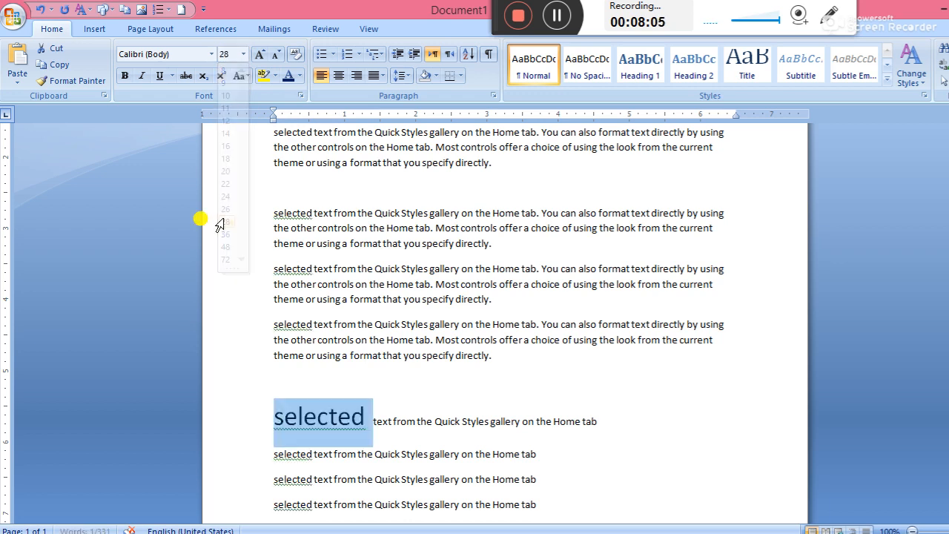
Step: Copy the formatting of the enlarged word "selected" onto "text from the Quick" in the same line with Format Painter
click(60, 79)
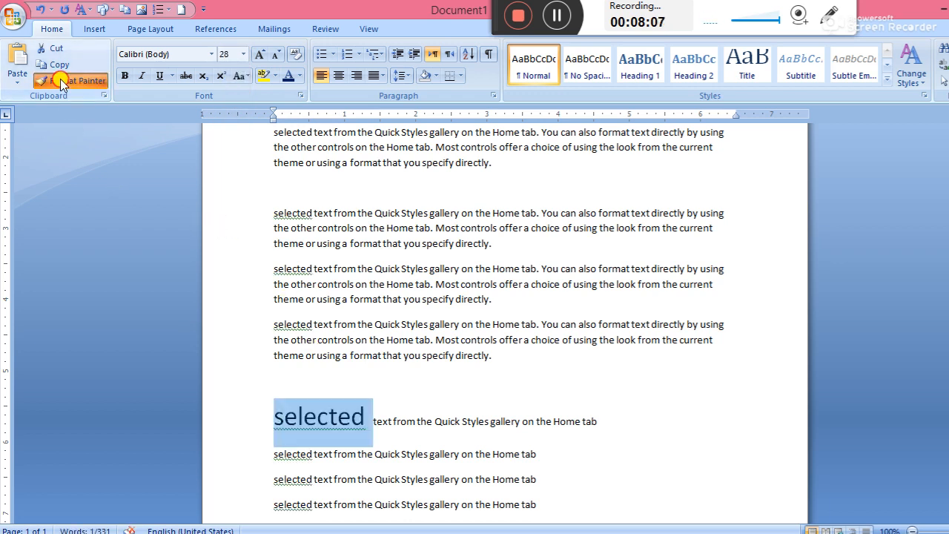
click(296, 417)
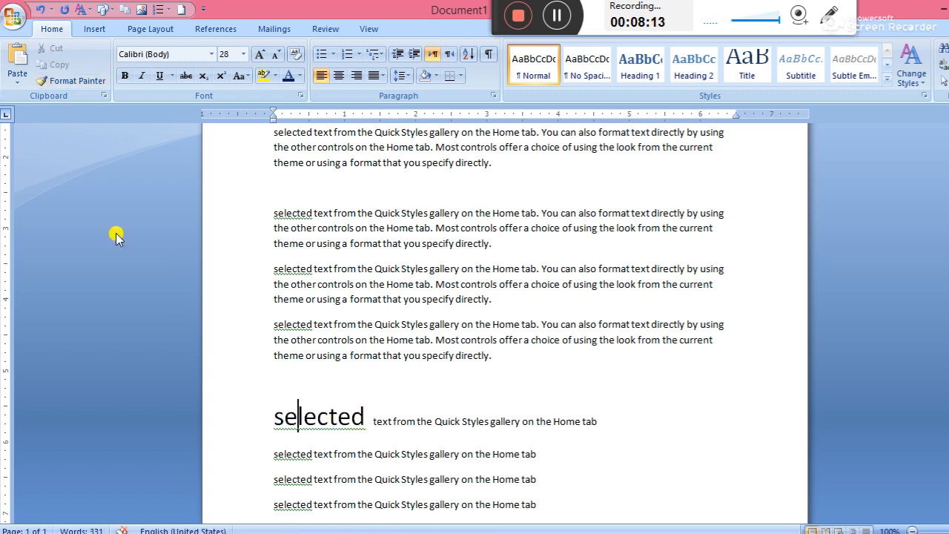
click(81, 81)
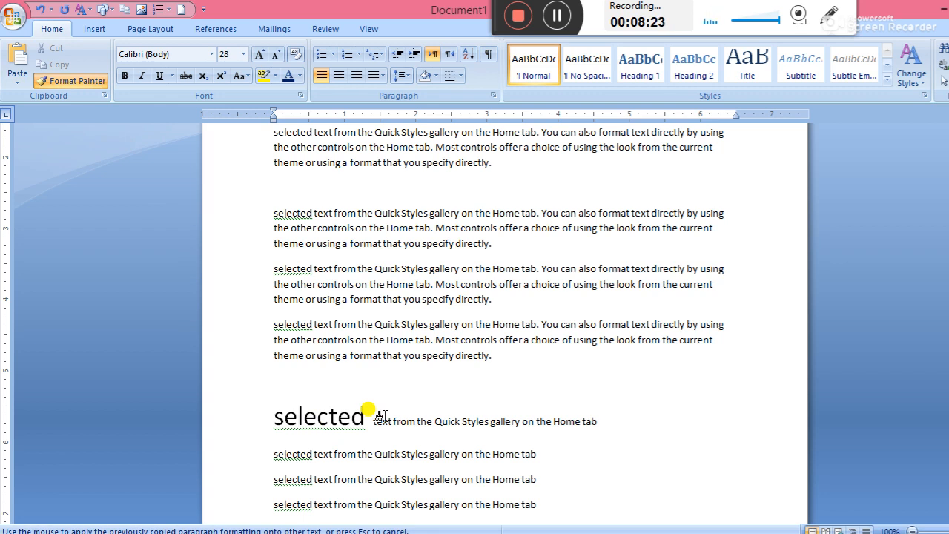
drag(373, 417, 440, 418)
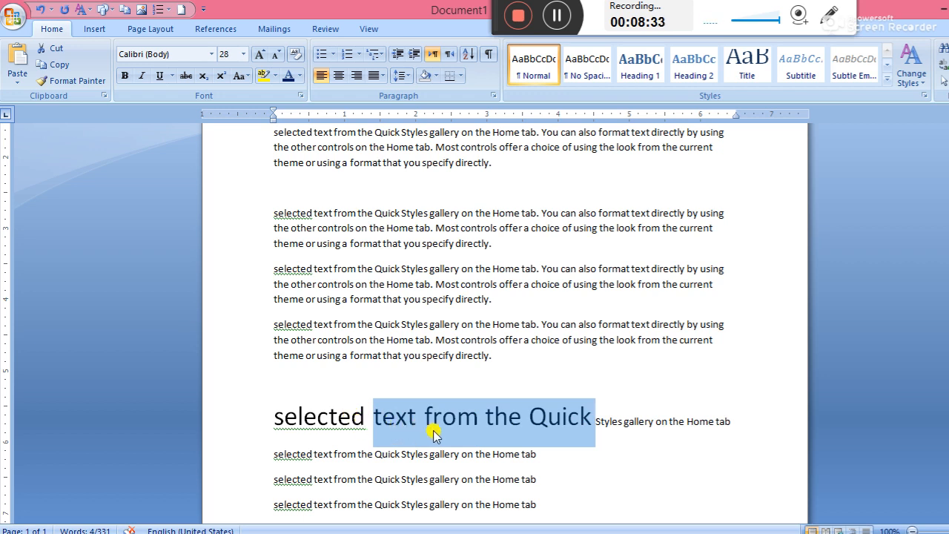
click(284, 455)
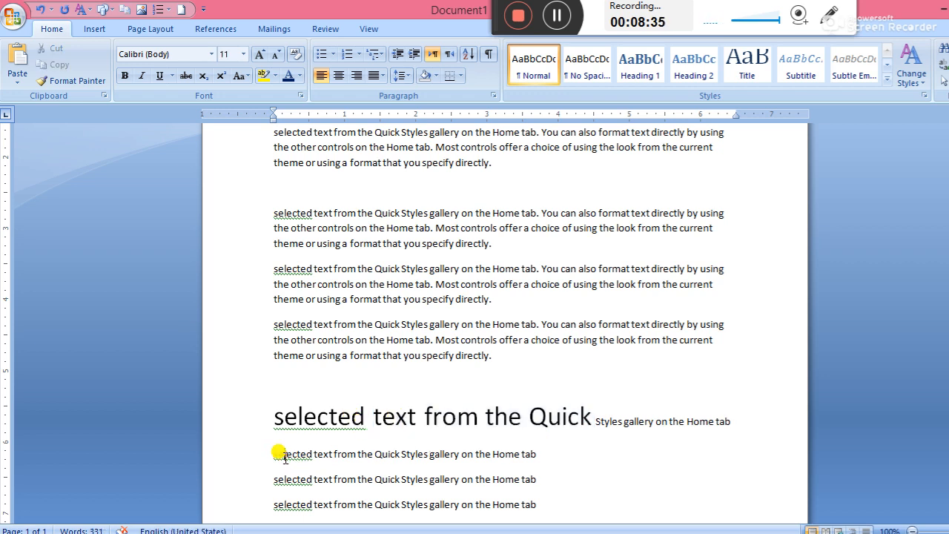
click(324, 387)
key(alt)
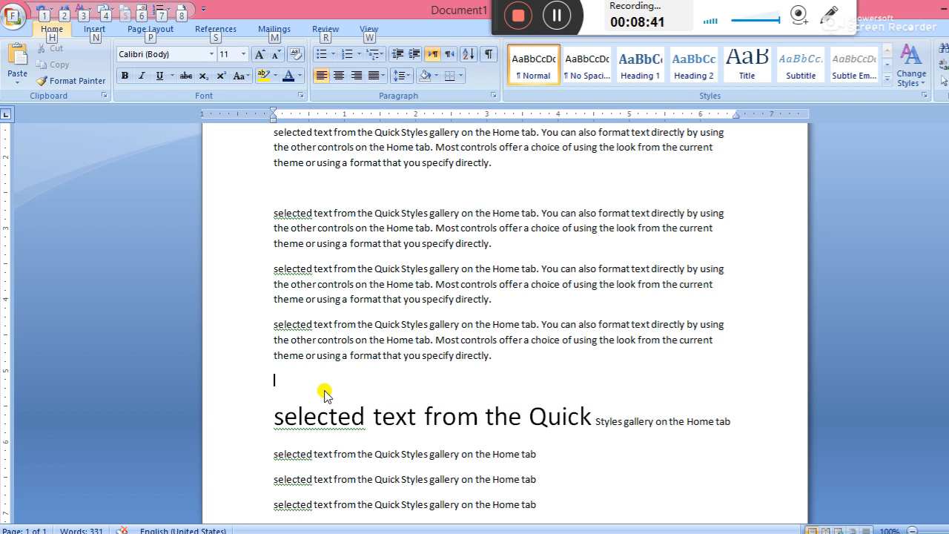
click(274, 361)
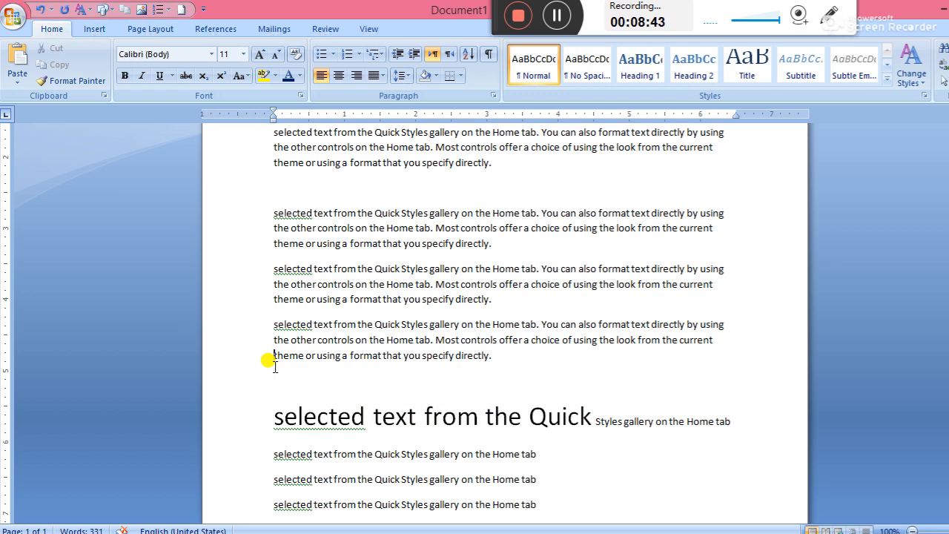